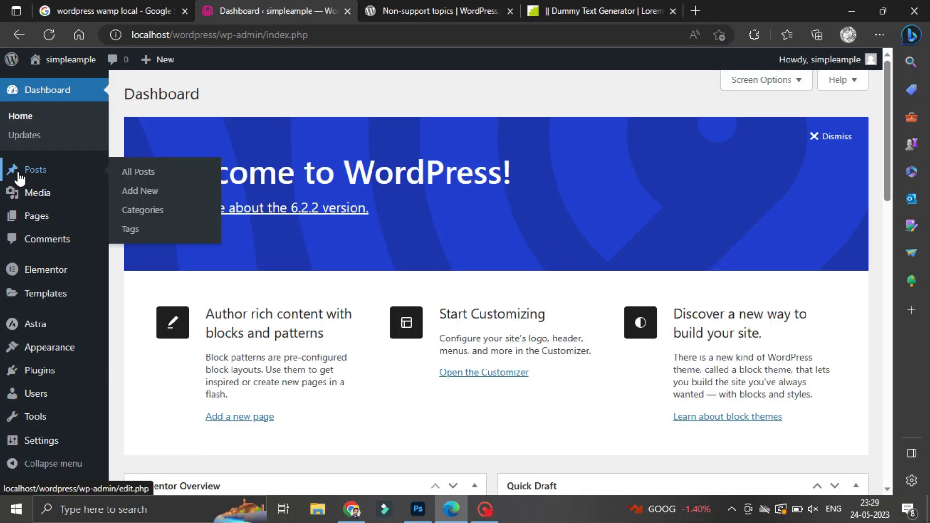
- From All Posts, open 'Welcome to the Dummy Text' in the post editor
click(19, 178)
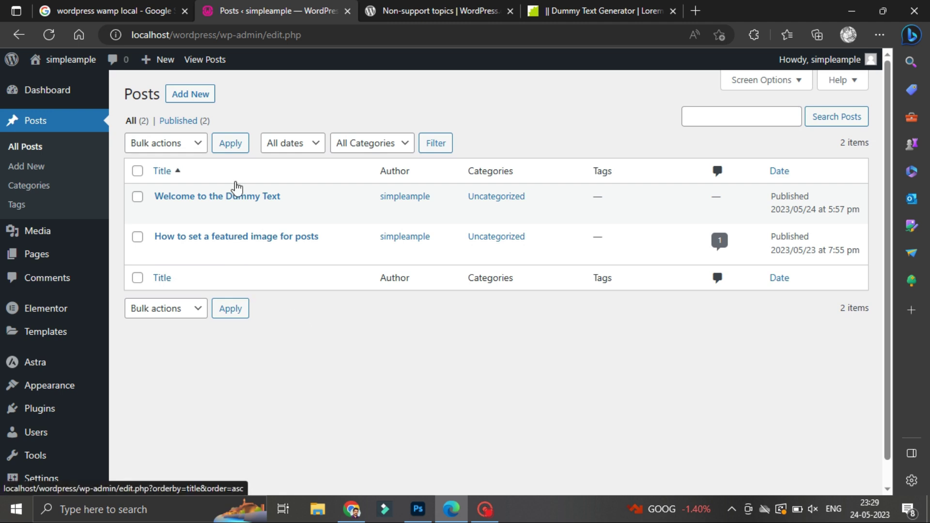
mouse_move(191, 219)
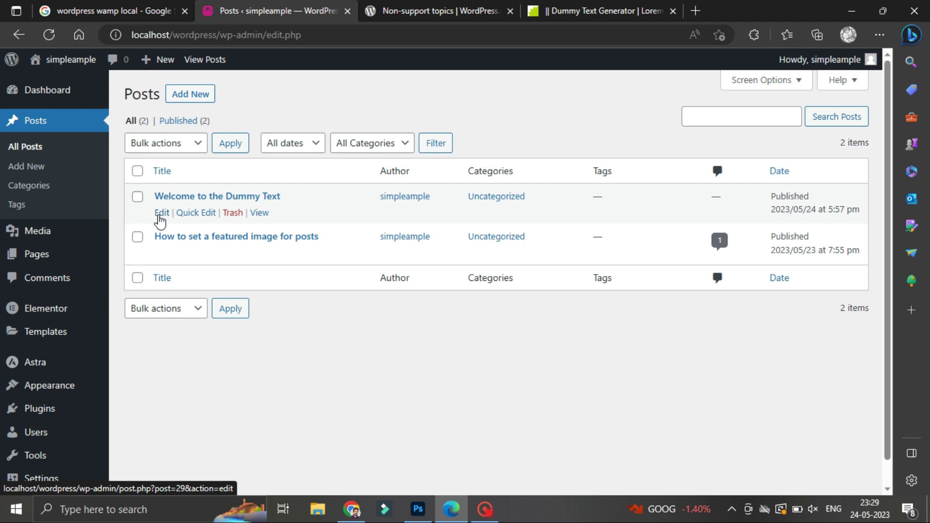
click(165, 215)
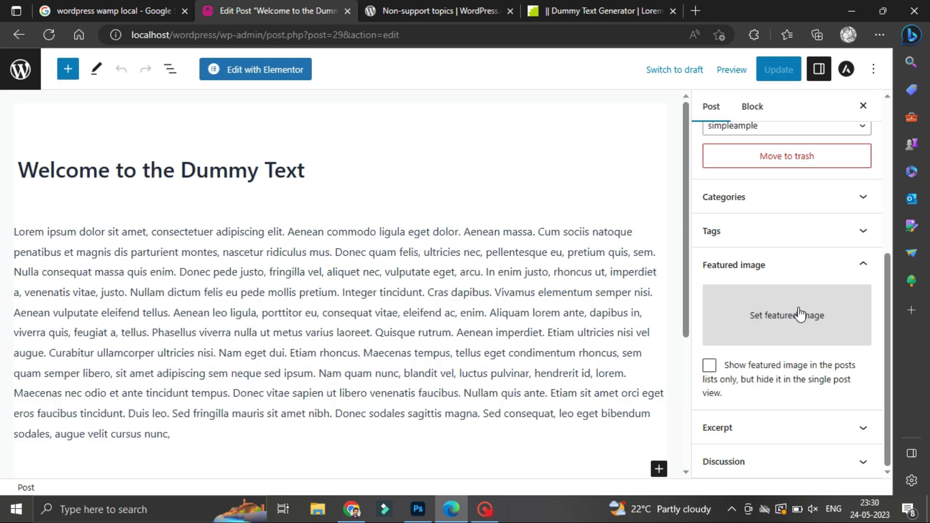
- Browse the Media Library's featured image choices and settle on the coffee cup bokeh photo
click(800, 315)
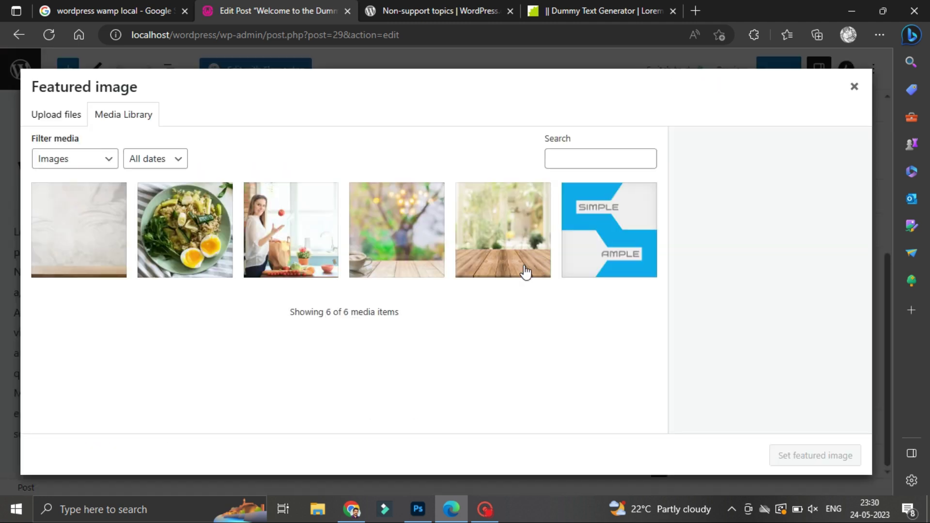
click(187, 247)
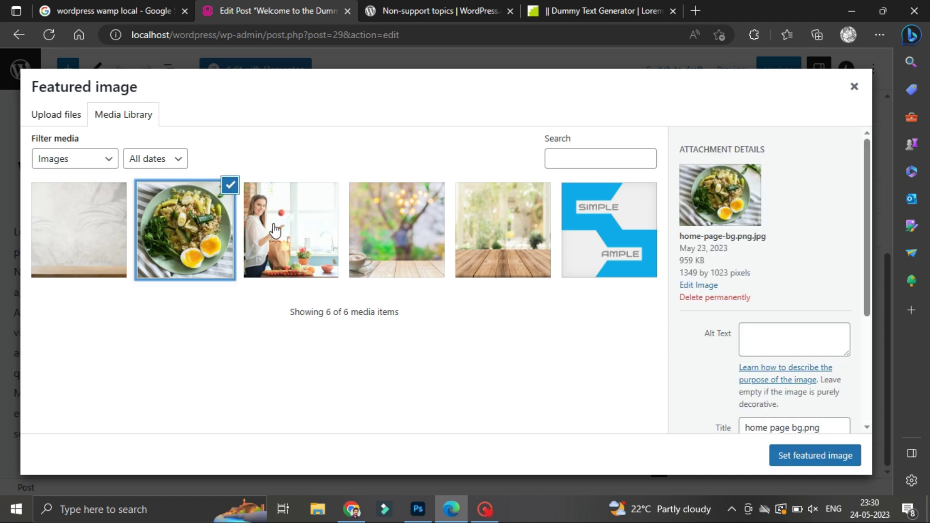
click(420, 239)
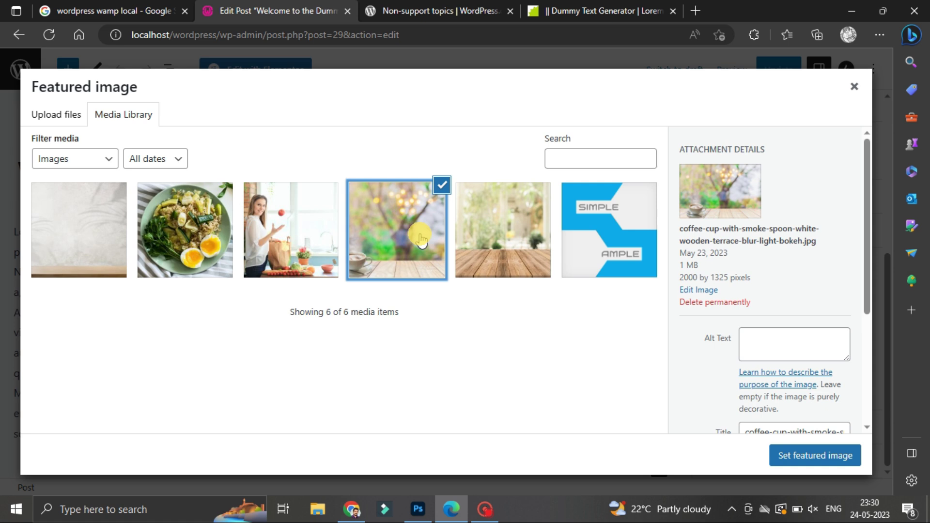
click(500, 237)
click(587, 235)
click(397, 215)
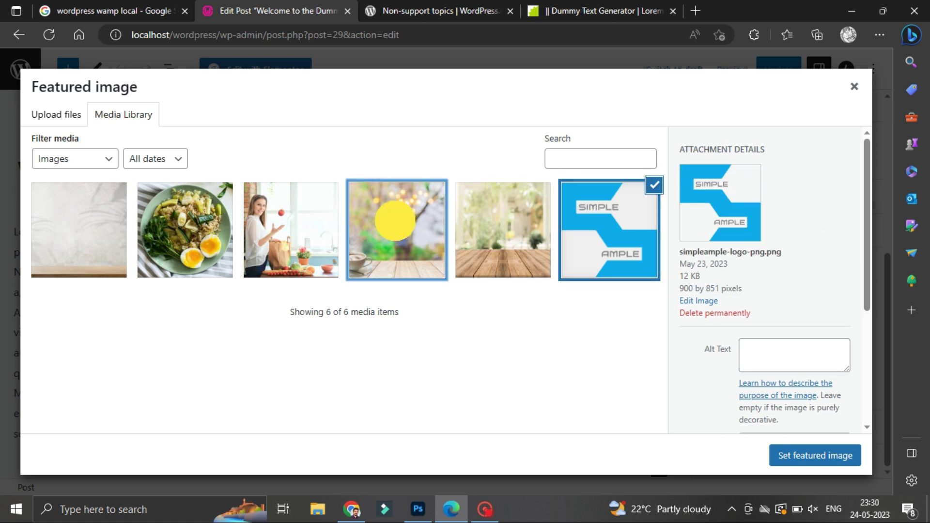
click(292, 253)
click(194, 245)
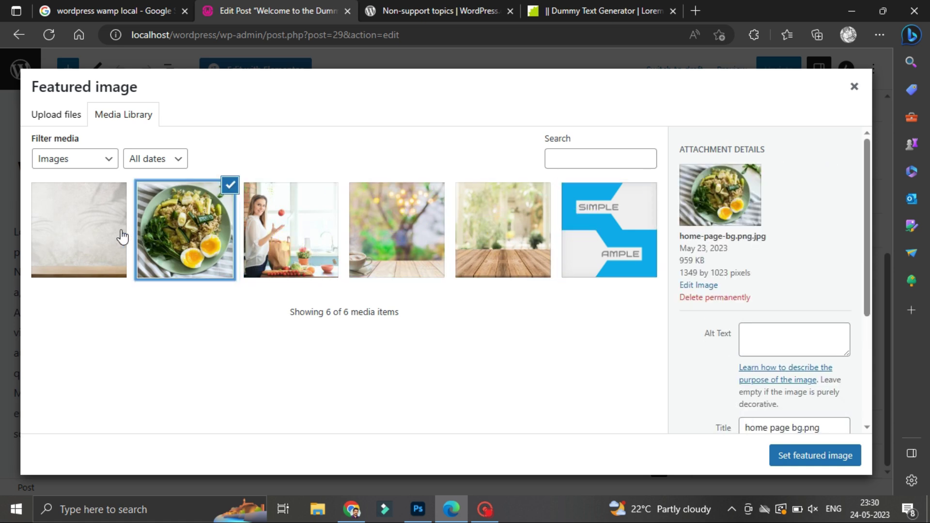
click(109, 237)
click(154, 240)
click(290, 218)
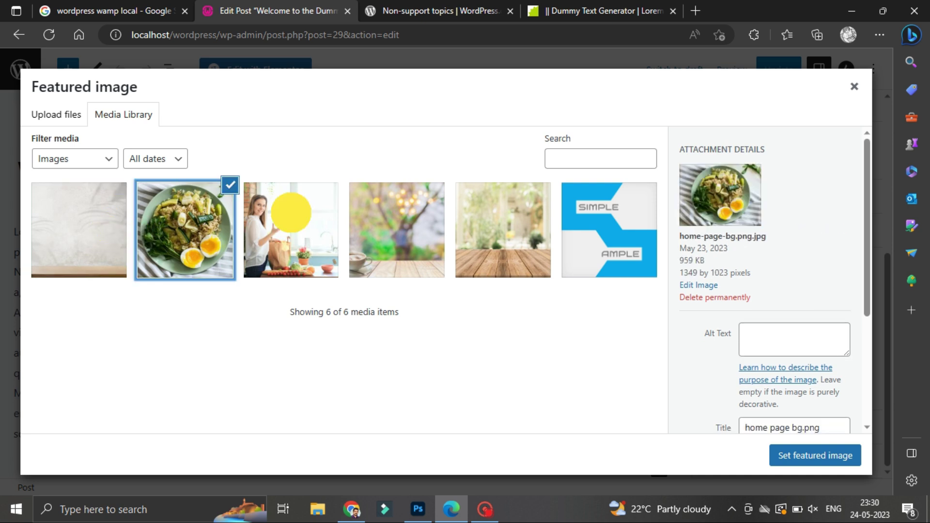
click(386, 220)
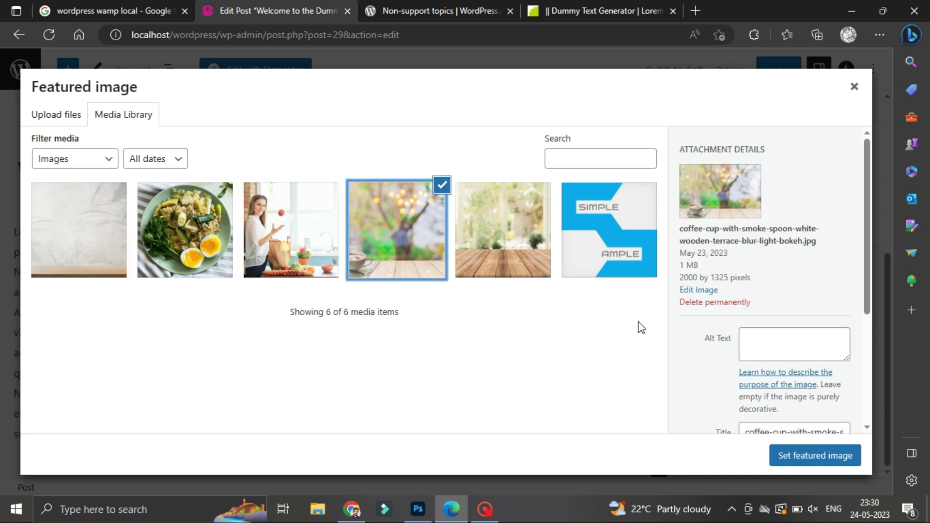
- Make the coffee cup bokeh photo the featured image and update the post
scroll(717, 334, down, 1)
scroll(717, 337, down, 1)
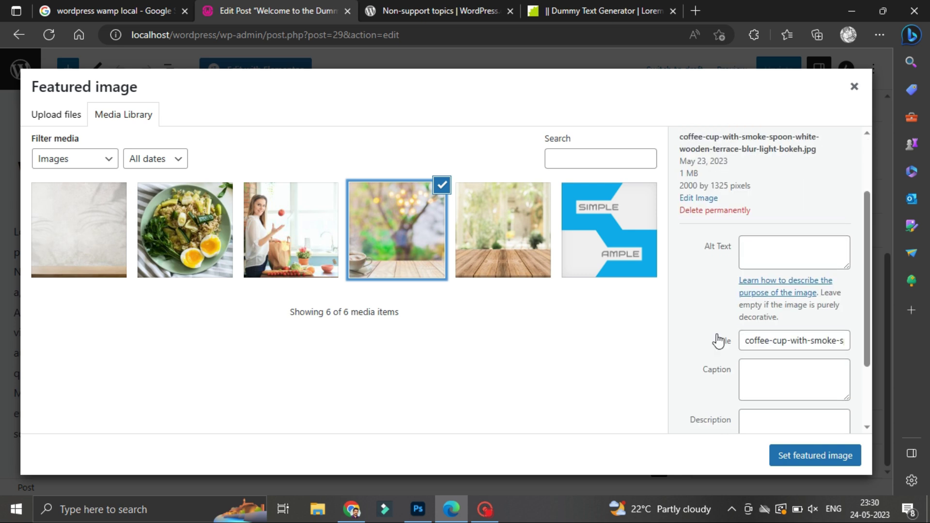
click(795, 458)
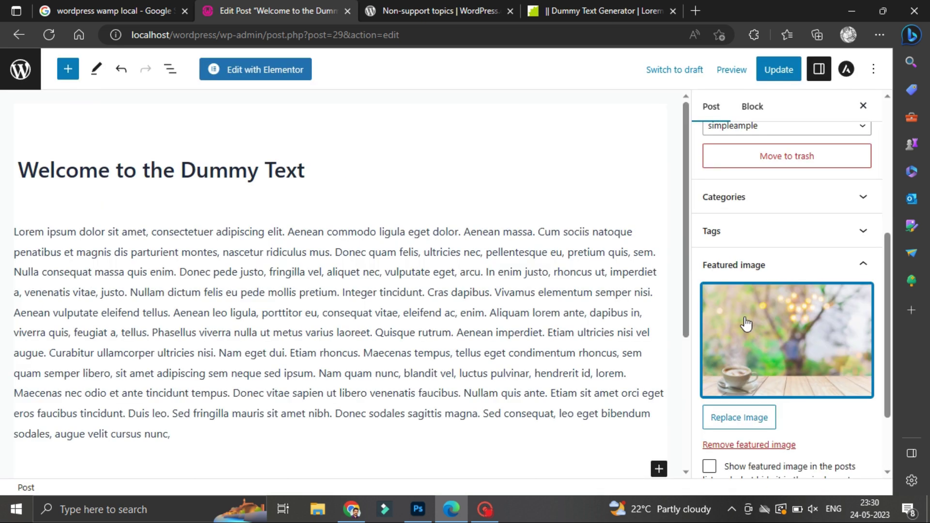
scroll(787, 354, up, 3)
click(785, 69)
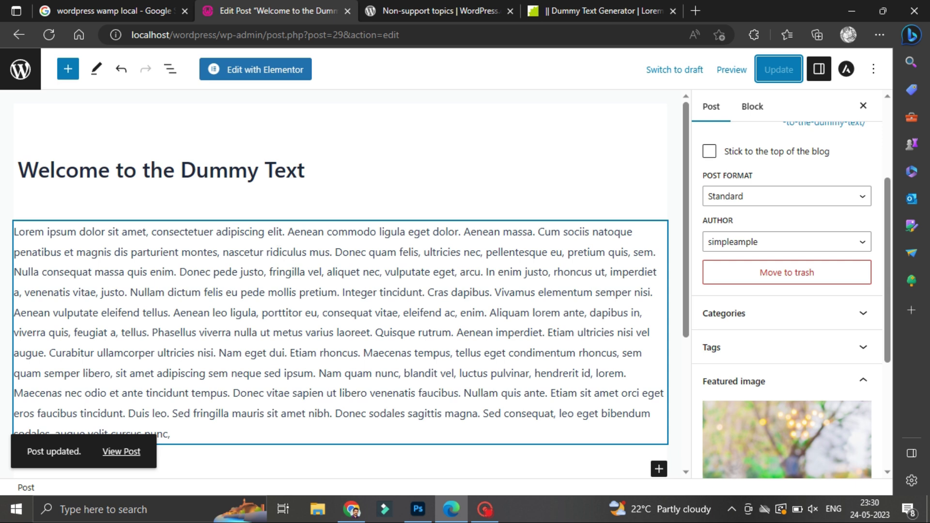
- Give 'How to set a featured image for posts' the wooden table backdrop featured image and update it
click(31, 81)
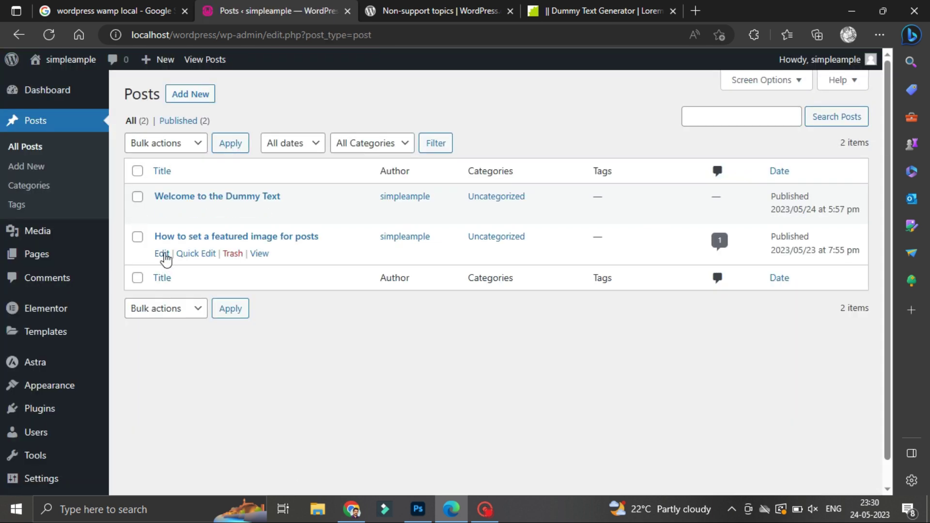
click(164, 255)
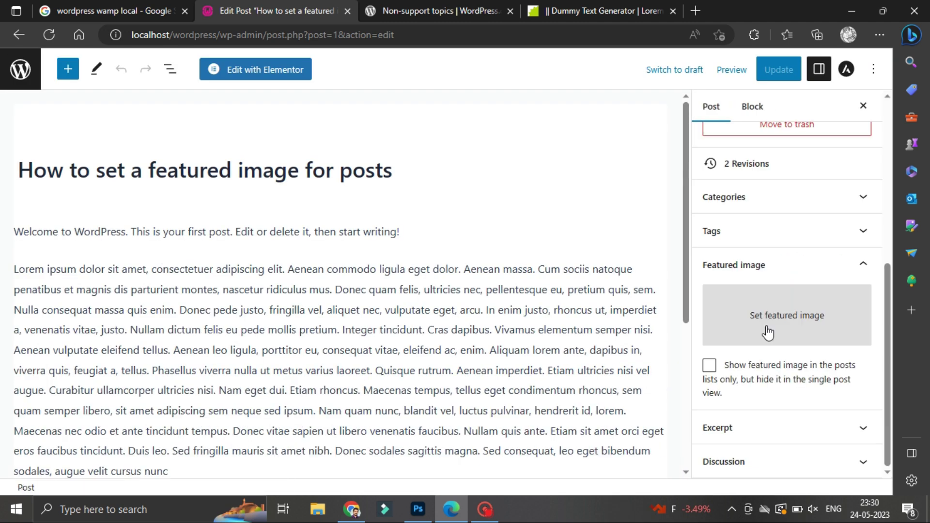
click(768, 332)
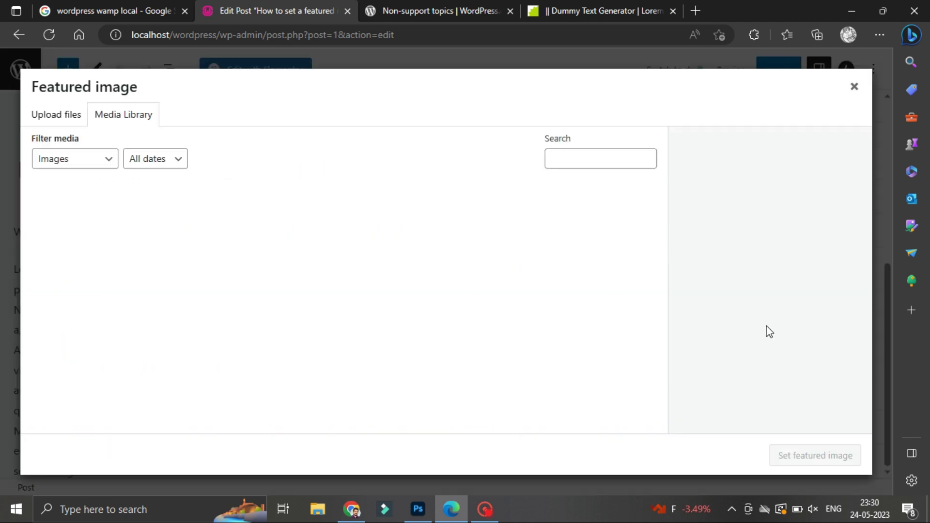
click(56, 214)
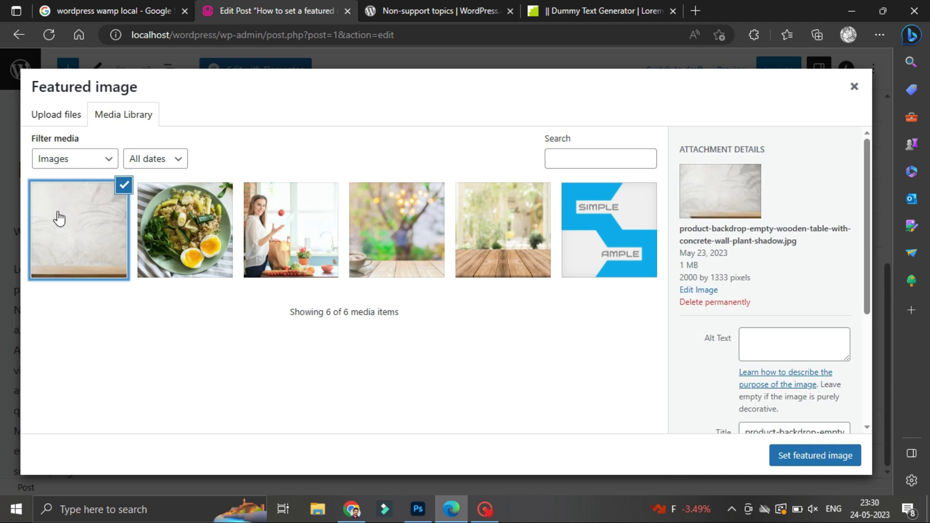
click(829, 456)
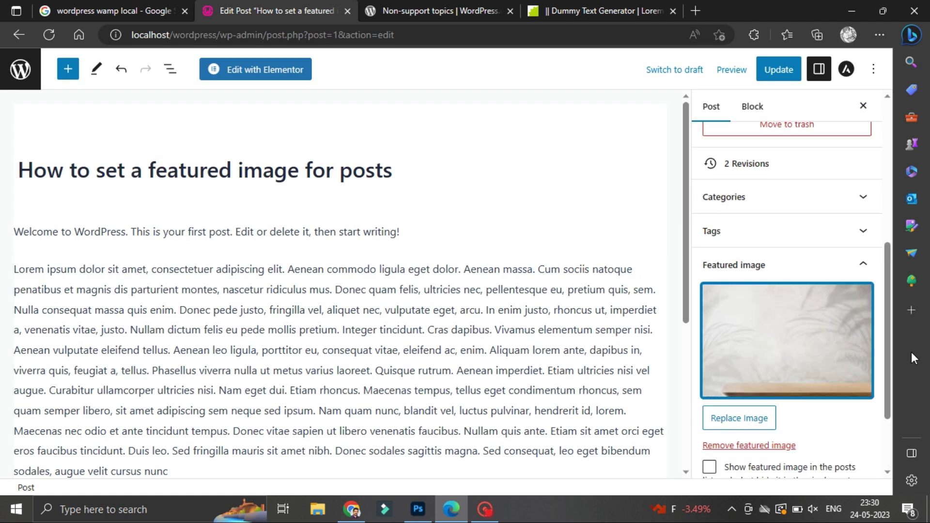
scroll(800, 243, up, 4)
click(779, 69)
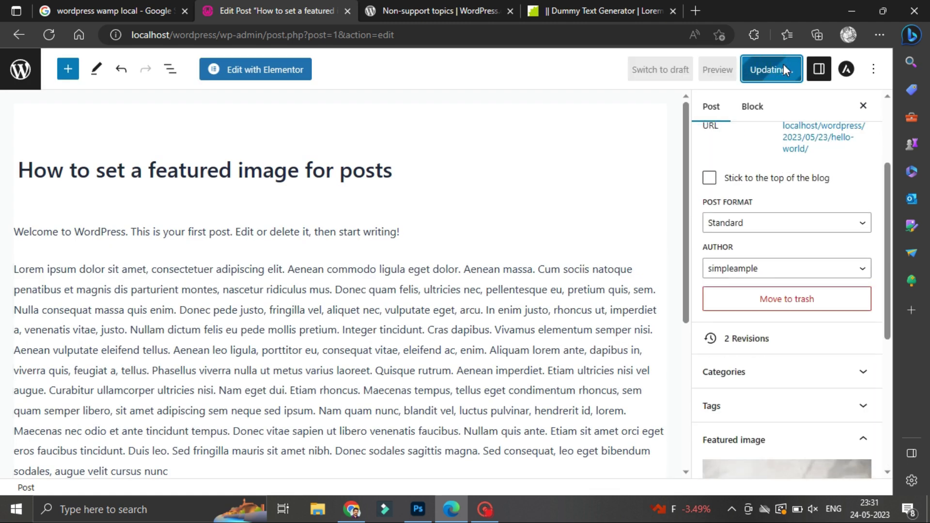
- Open the live site and scroll its front page to view the About page's coffee-cup image
click(20, 70)
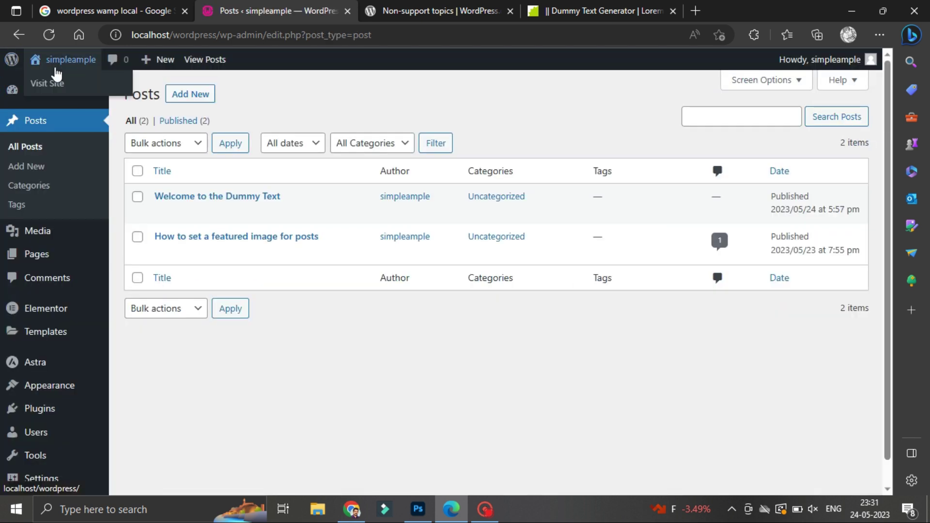
click(51, 86)
scroll(295, 292, down, 1)
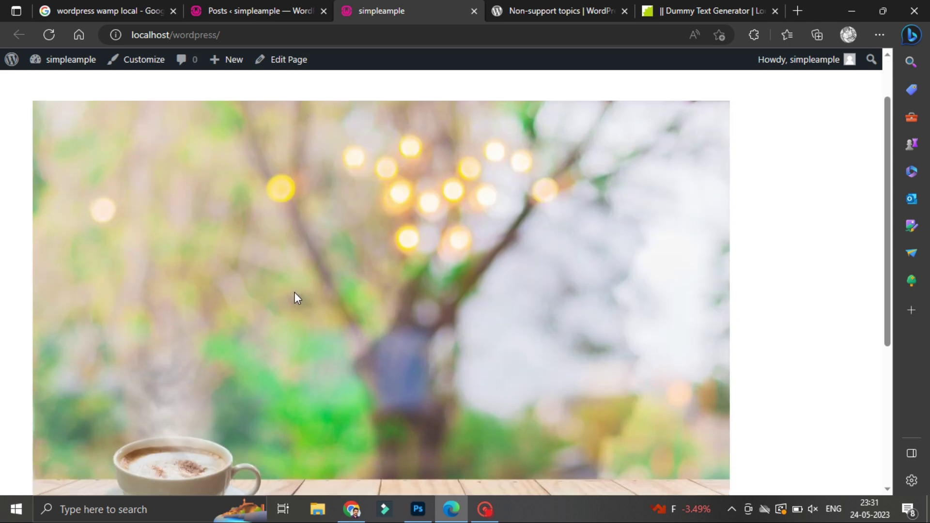
scroll(295, 292, down, 5)
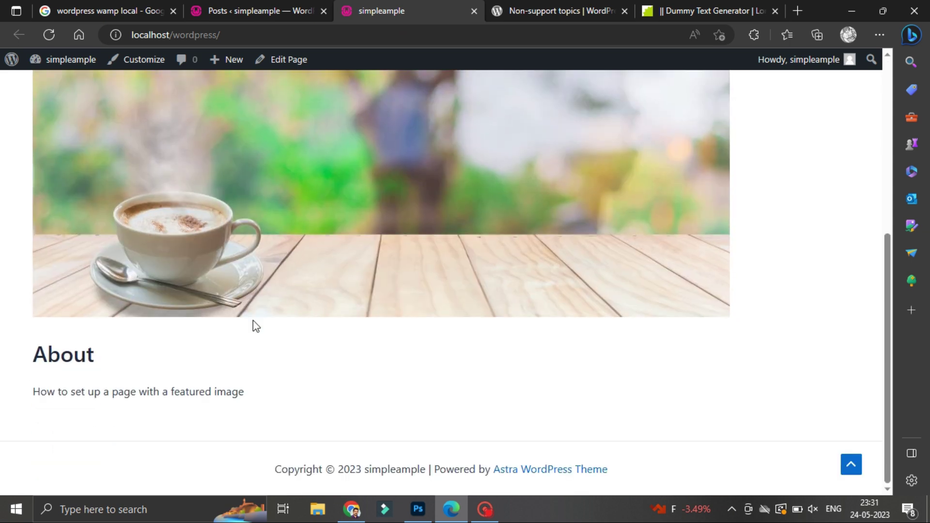
scroll(308, 347, up, 7)
scroll(298, 330, down, 4)
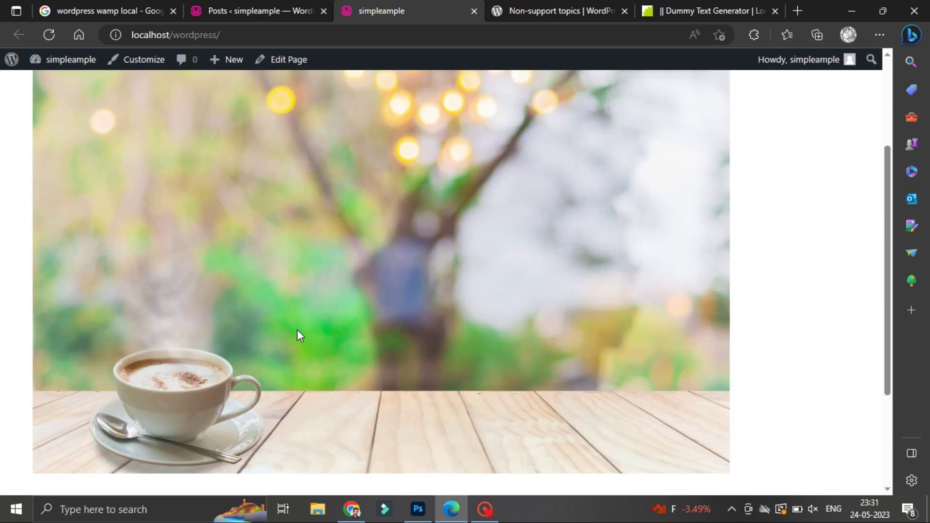
scroll(298, 333, down, 3)
scroll(297, 333, up, 7)
scroll(298, 333, down, 6)
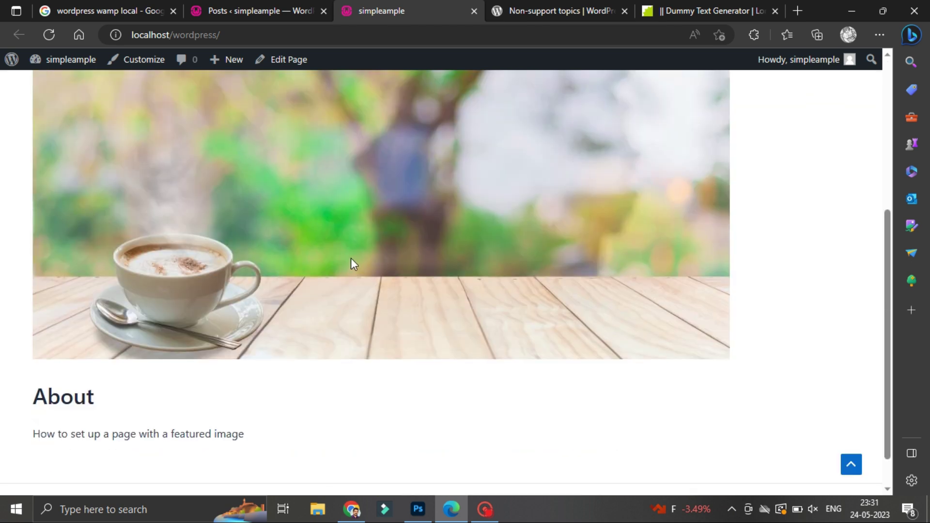
scroll(352, 260, up, 7)
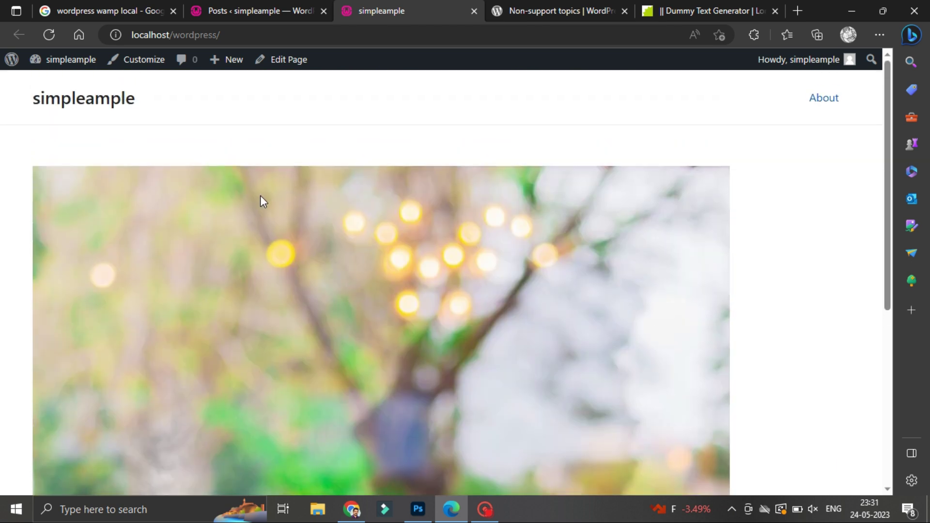
scroll(301, 283, down, 6)
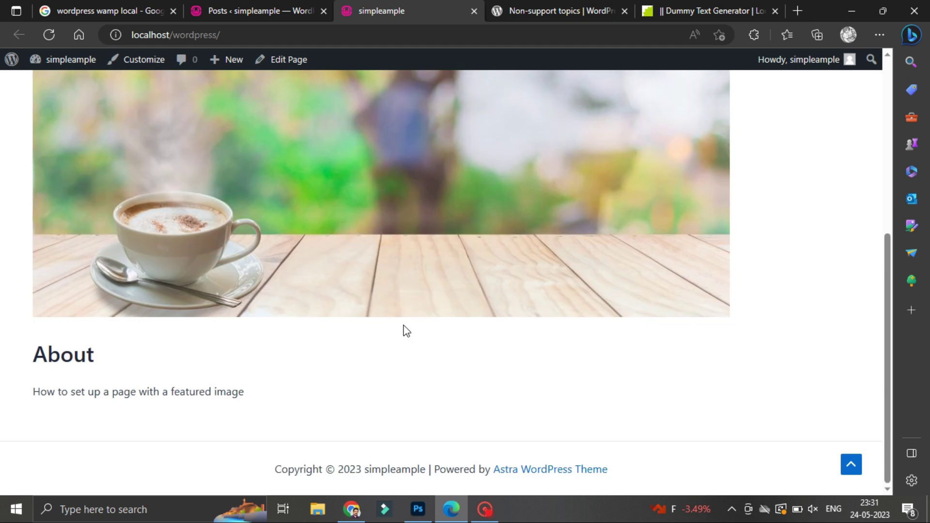
scroll(405, 328, up, 7)
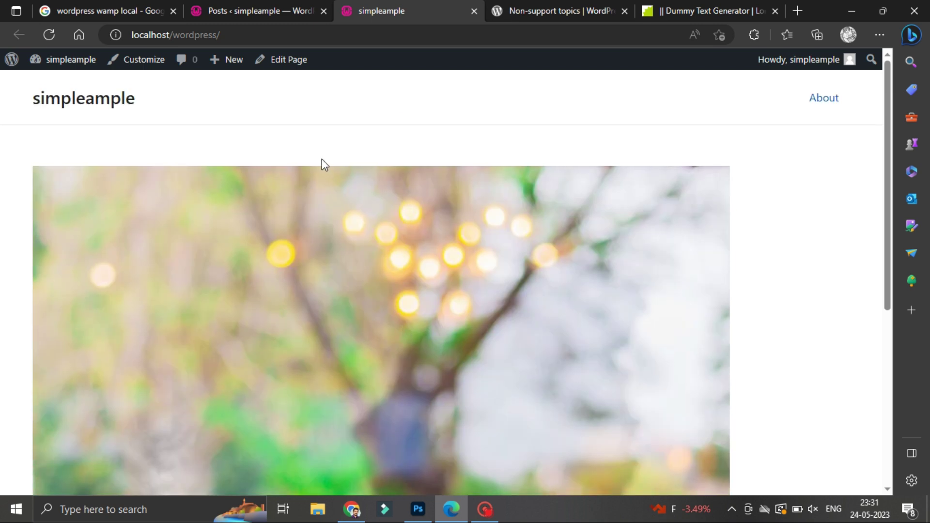
scroll(322, 167, down, 6)
scroll(465, 242, up, 6)
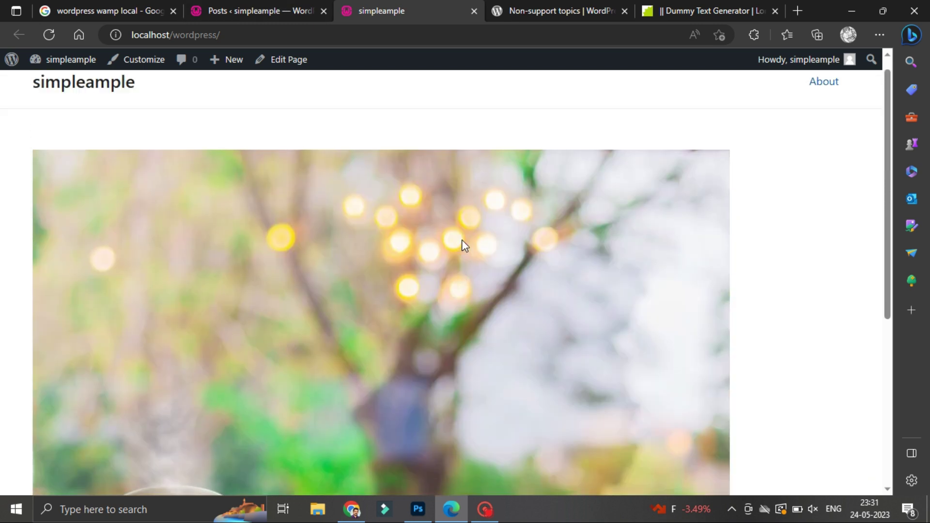
scroll(397, 243, down, 5)
scroll(396, 243, down, 1)
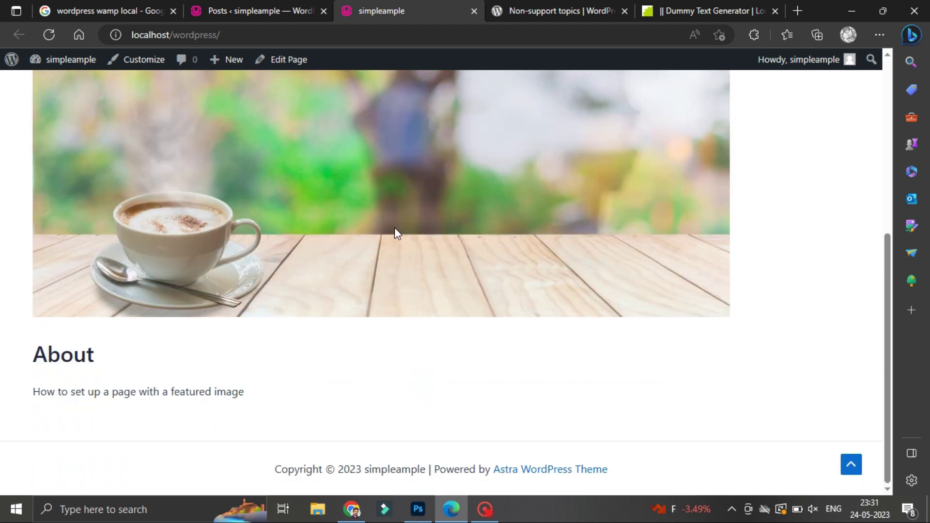
scroll(495, 210, up, 6)
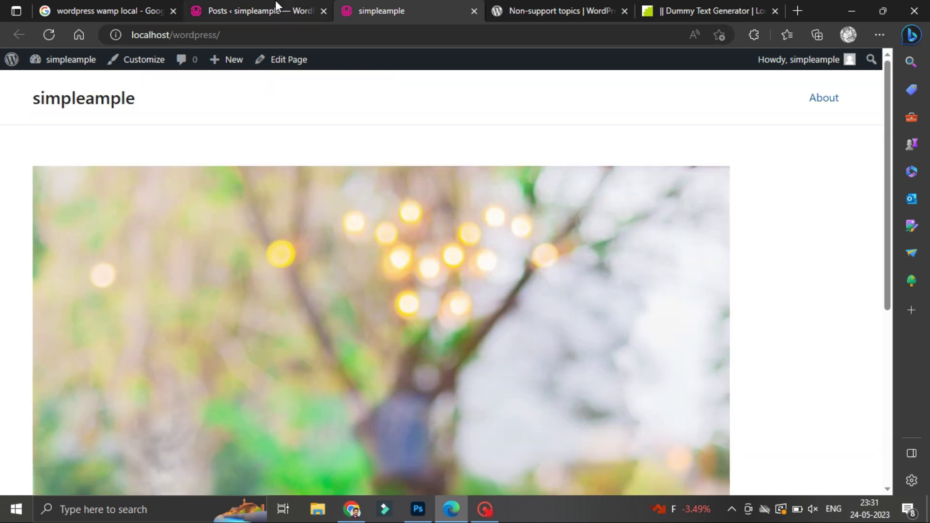
- Go to the Plugins page and open Add New Plugins
click(277, 7)
mouse_move(66, 417)
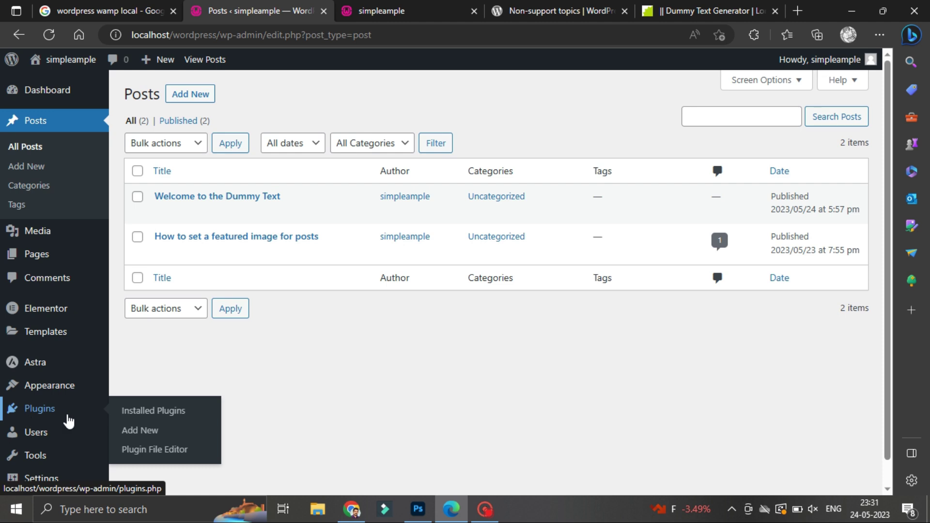
click(159, 418)
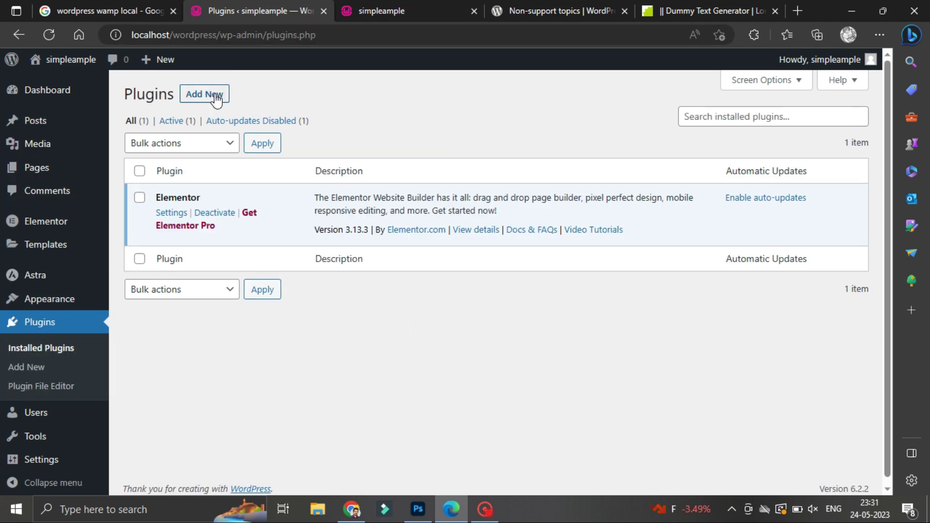
click(213, 105)
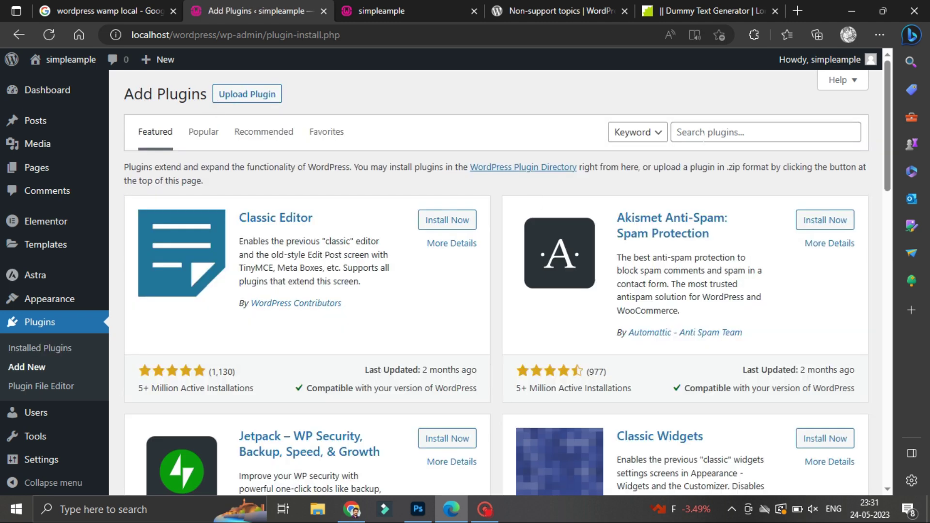
- Search the directory for 'jetpack boost', install Jetpack Boost, and return to Installed Plugins
click(703, 133)
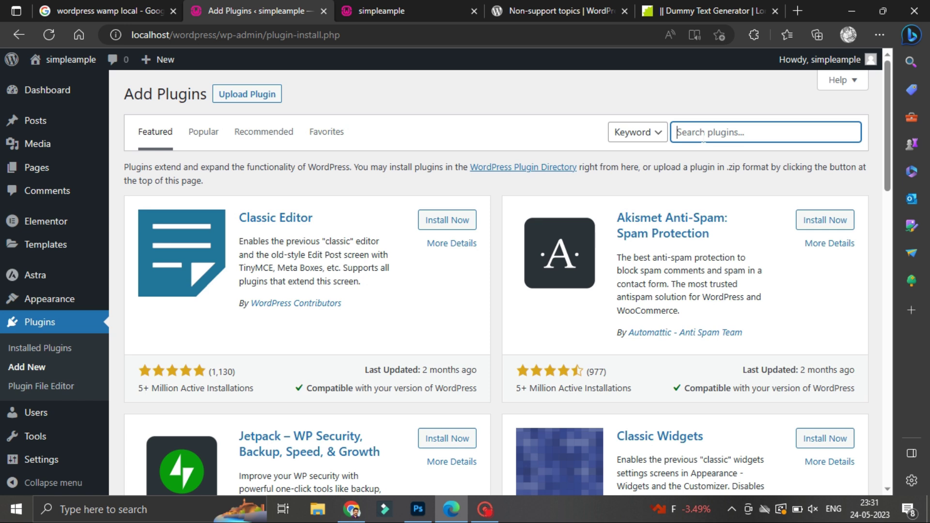
text(jetpack boost)
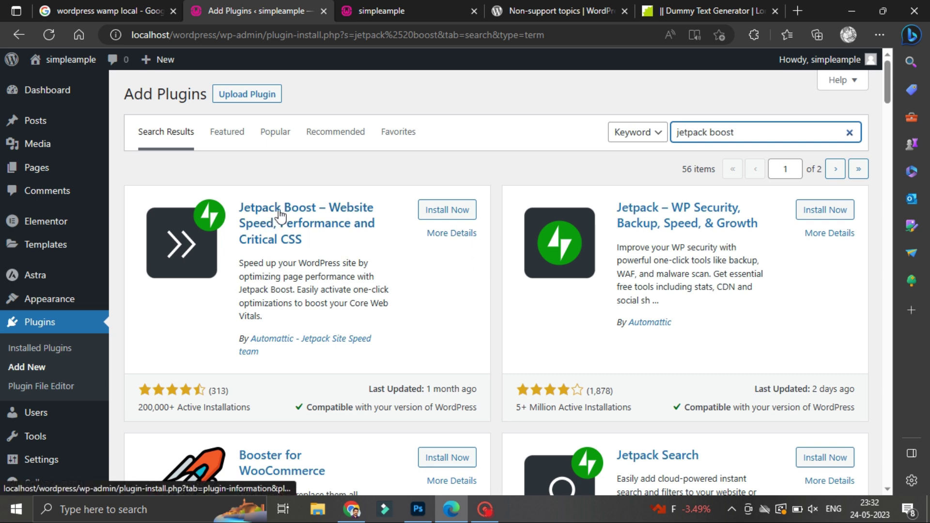
click(447, 211)
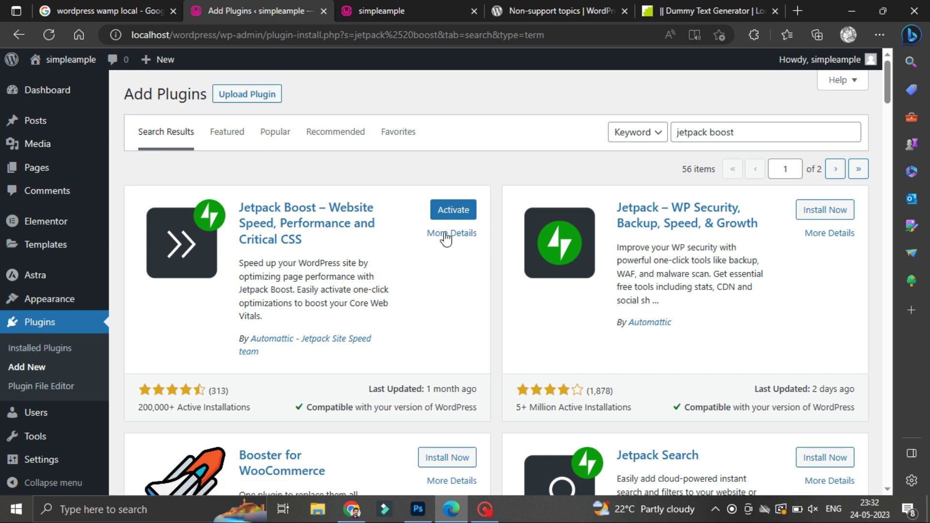
click(33, 357)
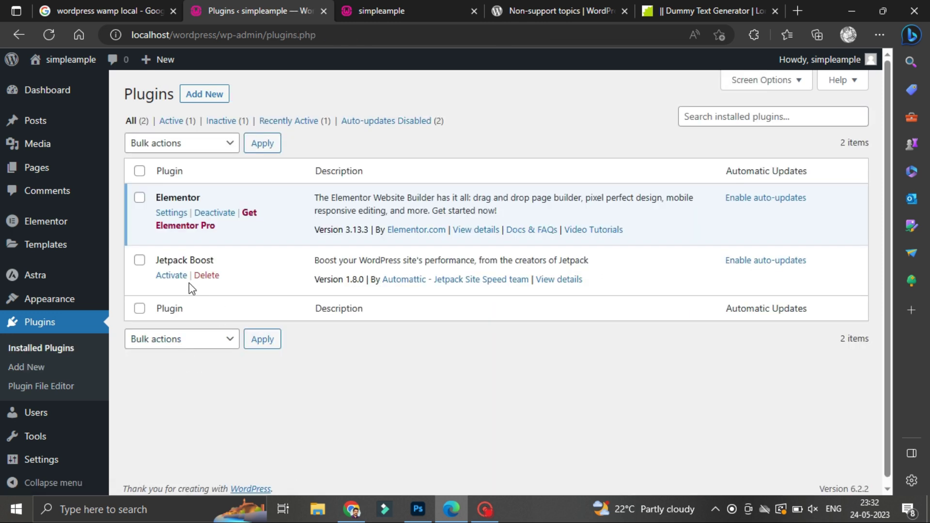
- Activate the newly installed Jetpack Boost plugin
click(172, 275)
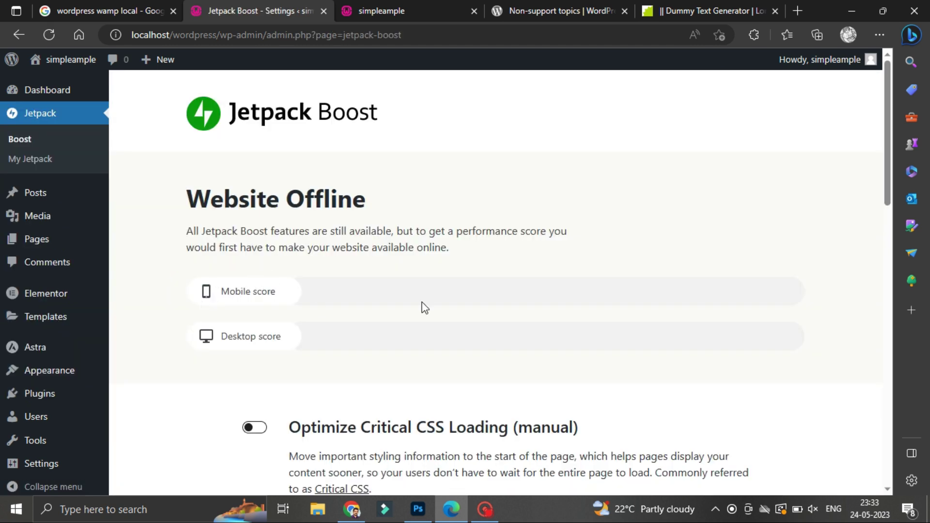
scroll(401, 307, down, 4)
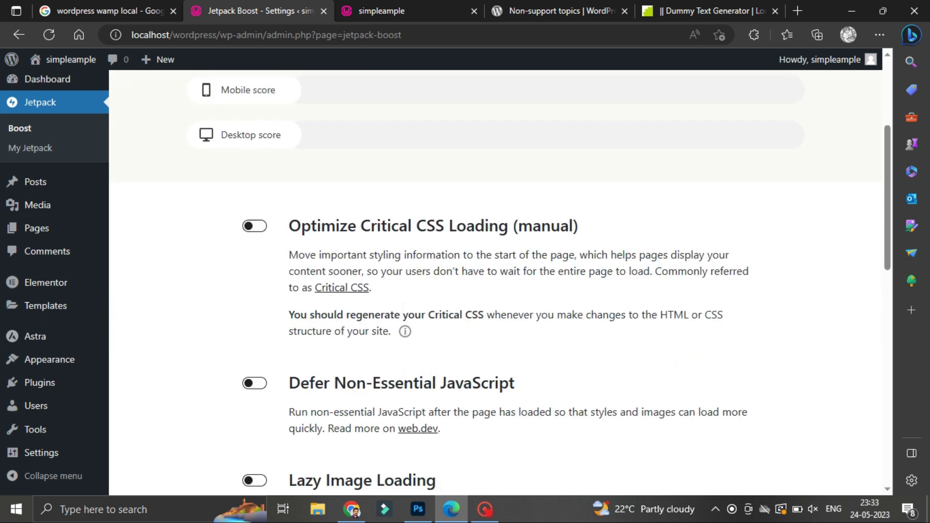
scroll(320, 315, up, 4)
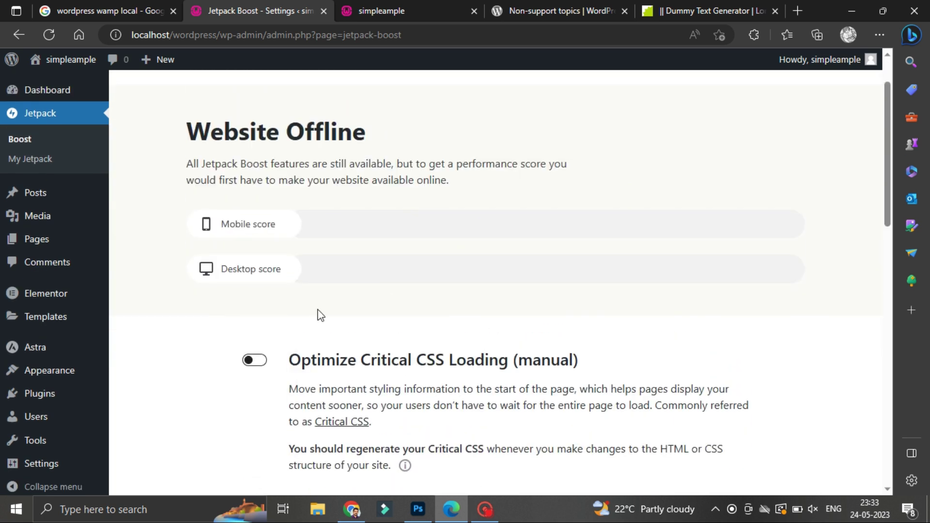
scroll(320, 315, down, 3)
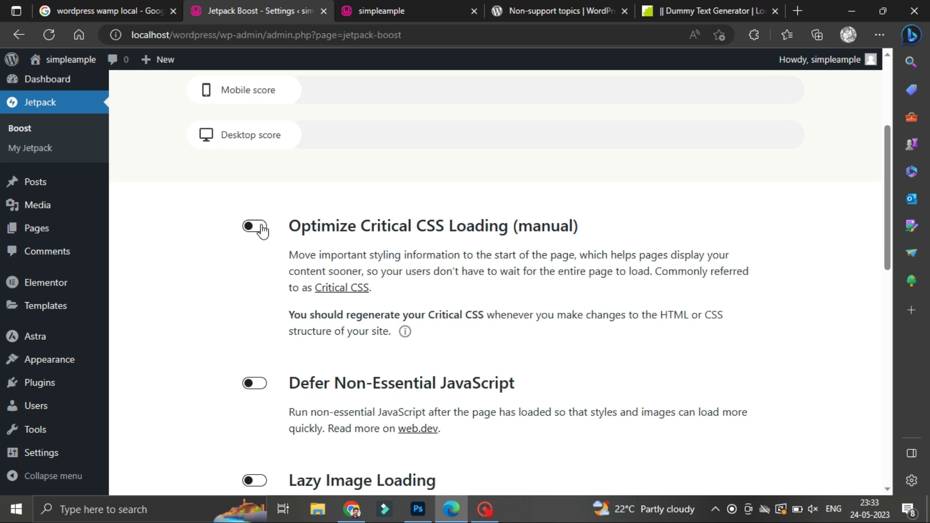
- Turn on Critical CSS, Defer Non-Essential JavaScript, Lazy Image Loading, Image Guide and Image CDN
click(261, 228)
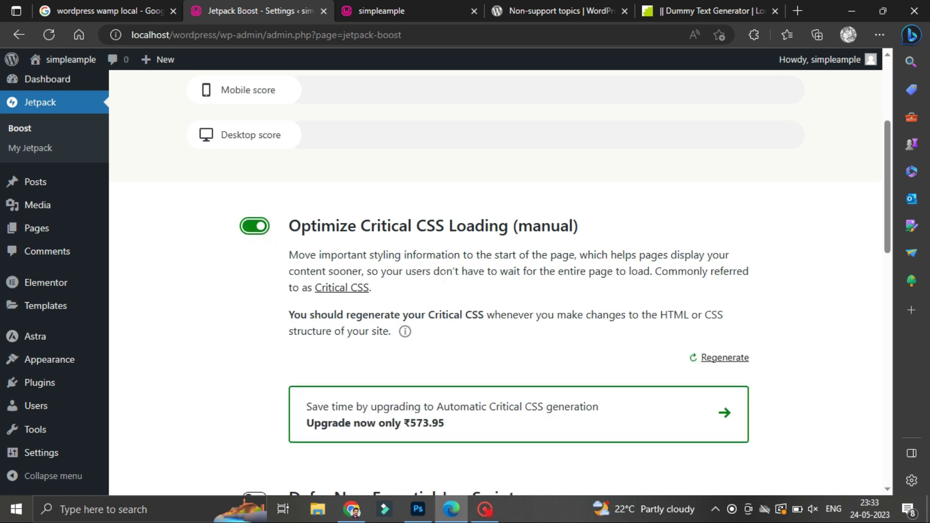
scroll(441, 280, down, 4)
scroll(257, 306, down, 3)
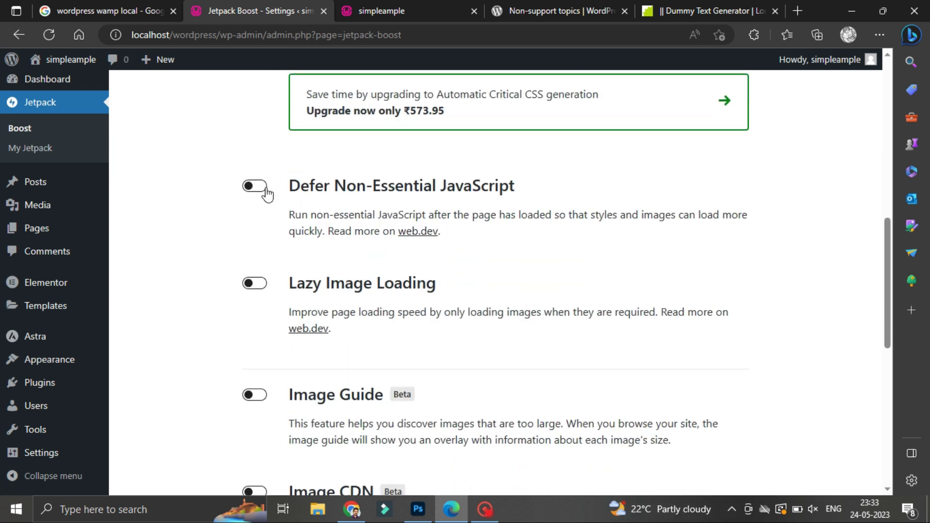
click(266, 190)
click(257, 286)
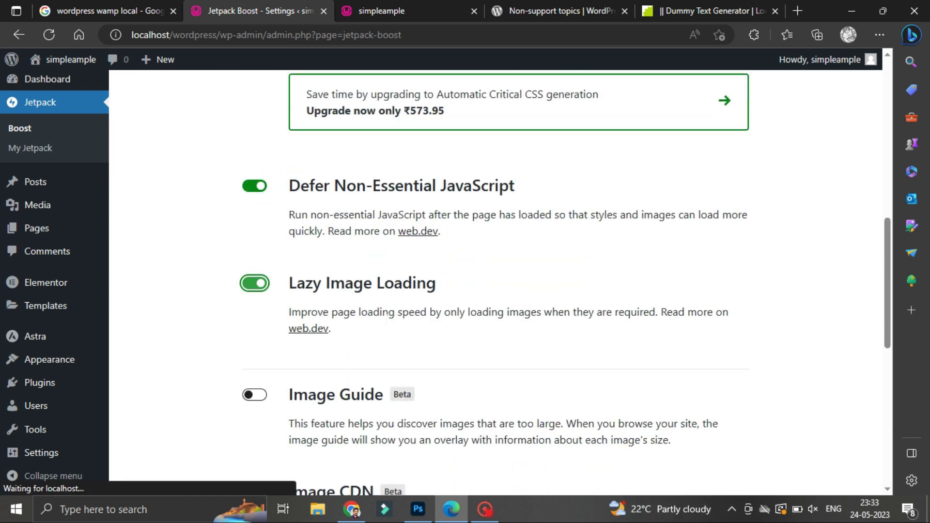
scroll(261, 281, down, 3)
click(255, 263)
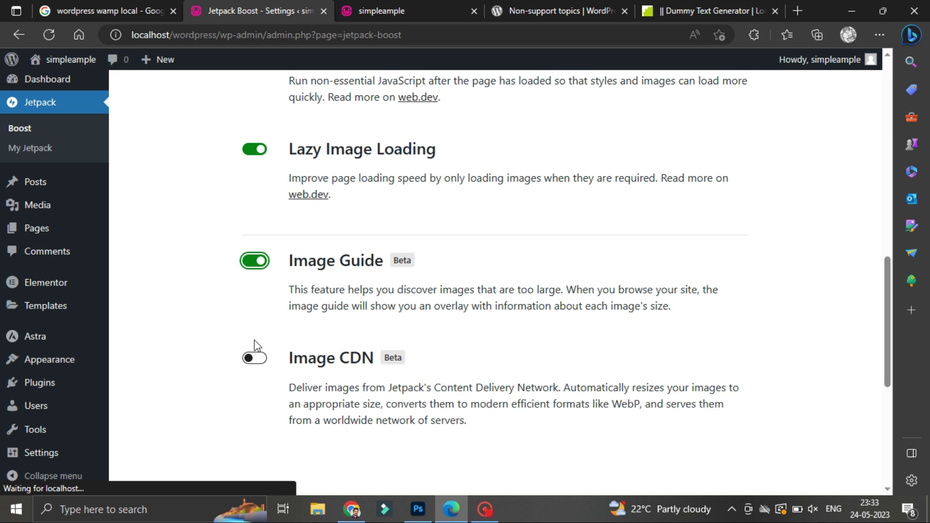
click(253, 358)
scroll(349, 327, up, 1)
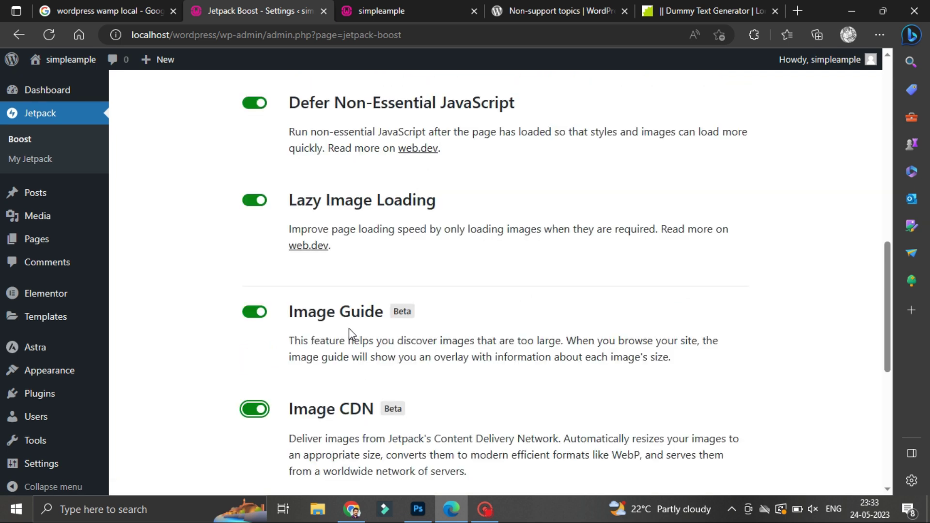
scroll(349, 327, down, 1)
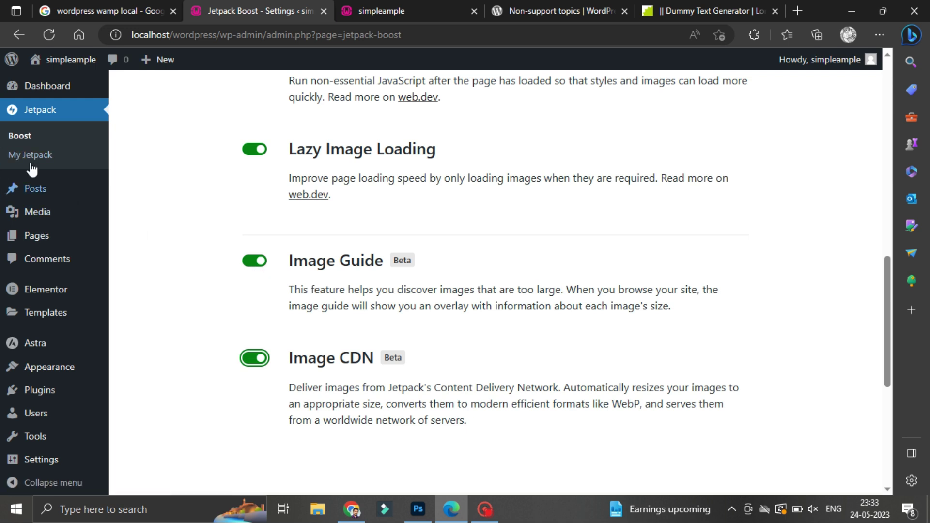
- Reload the live front page and inspect Image Guide's 3.8x oversized badge on the coffee-cup image
click(21, 142)
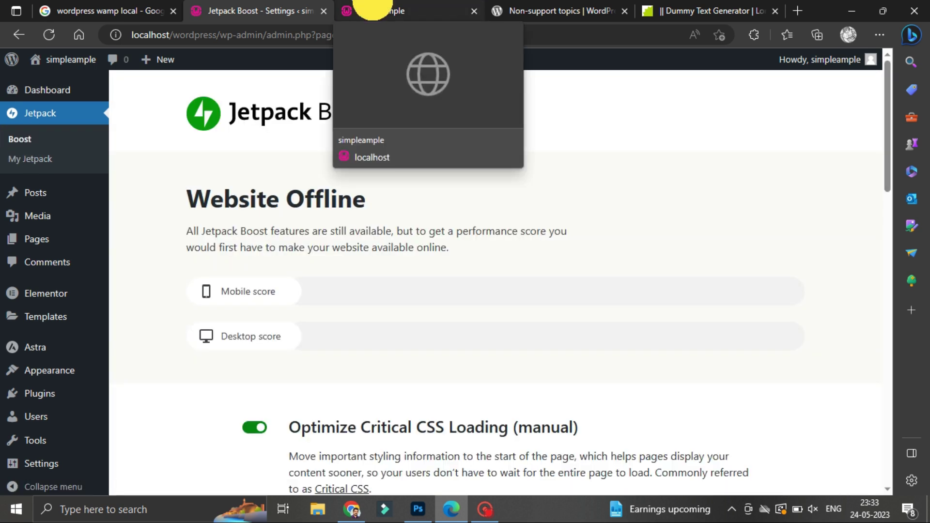
click(373, 9)
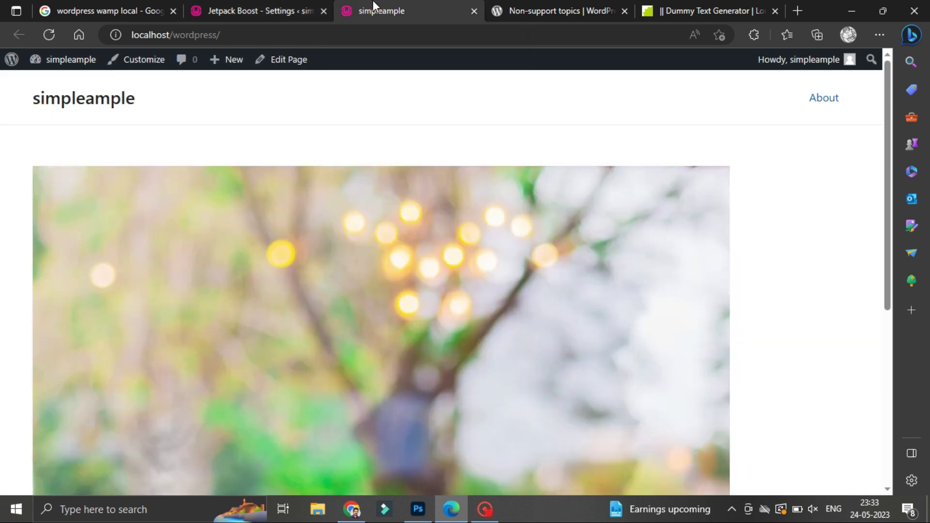
click(50, 38)
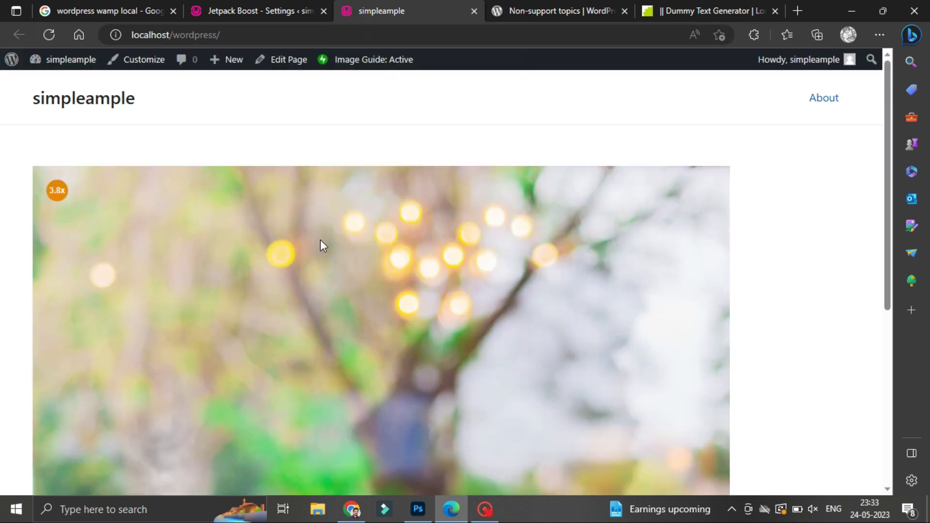
mouse_move(56, 194)
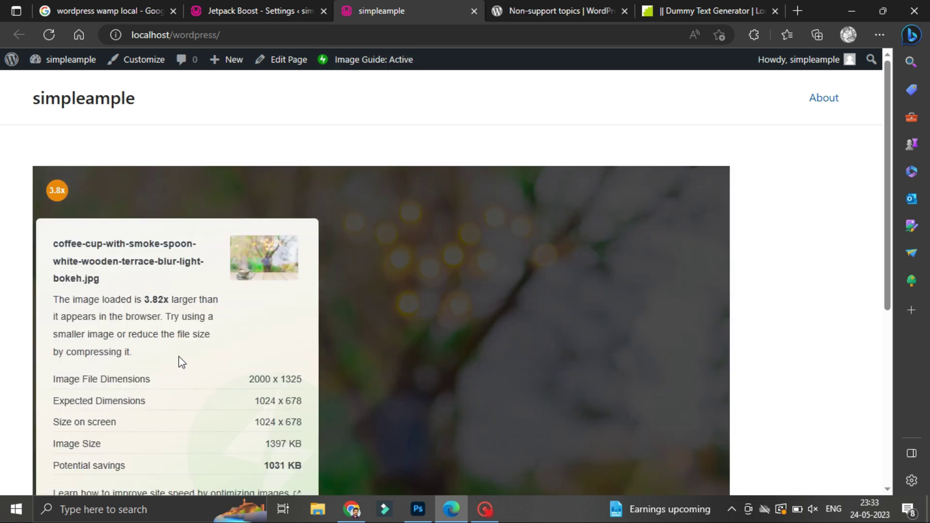
scroll(182, 362, down, 1)
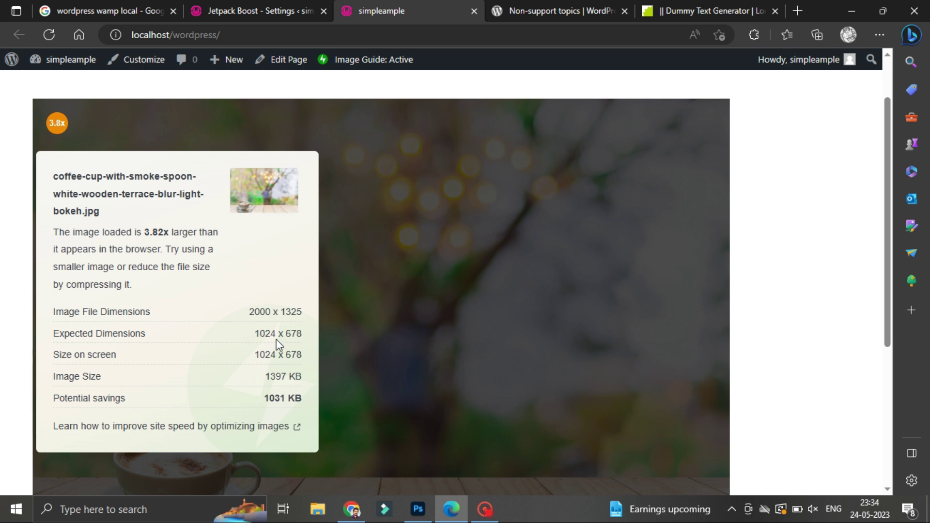
scroll(704, 261, down, 5)
scroll(341, 317, up, 5)
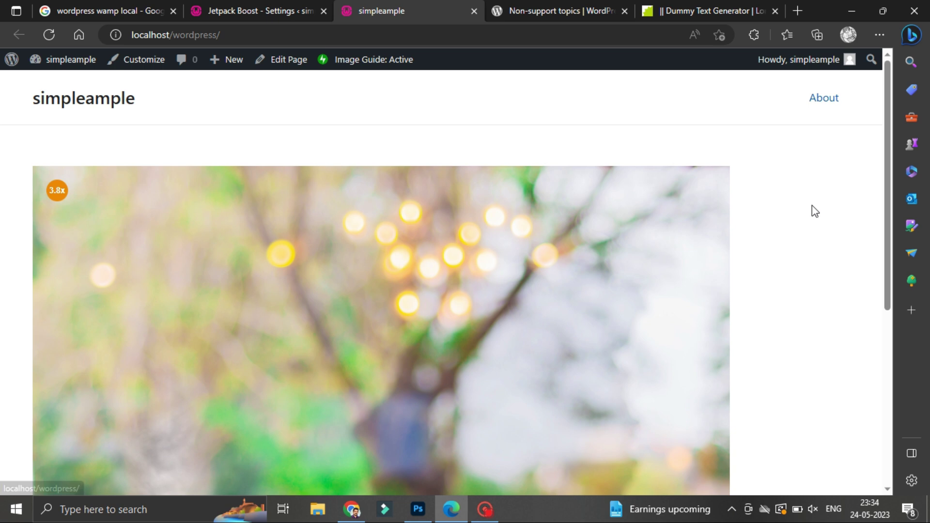
scroll(813, 228, down, 10)
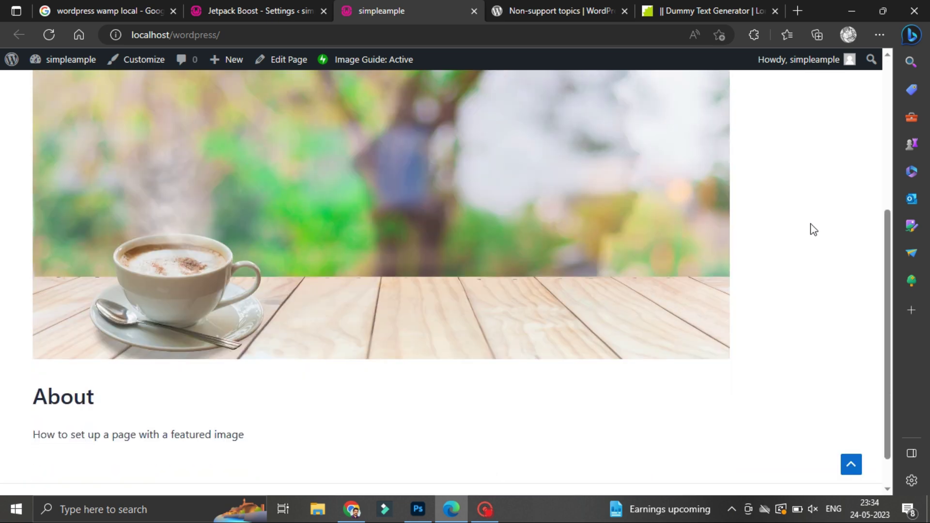
scroll(813, 231, up, 10)
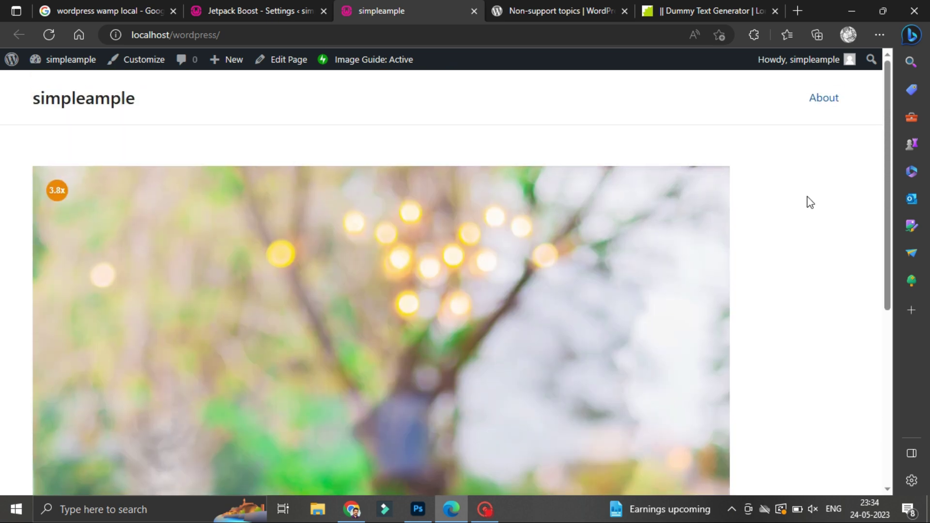